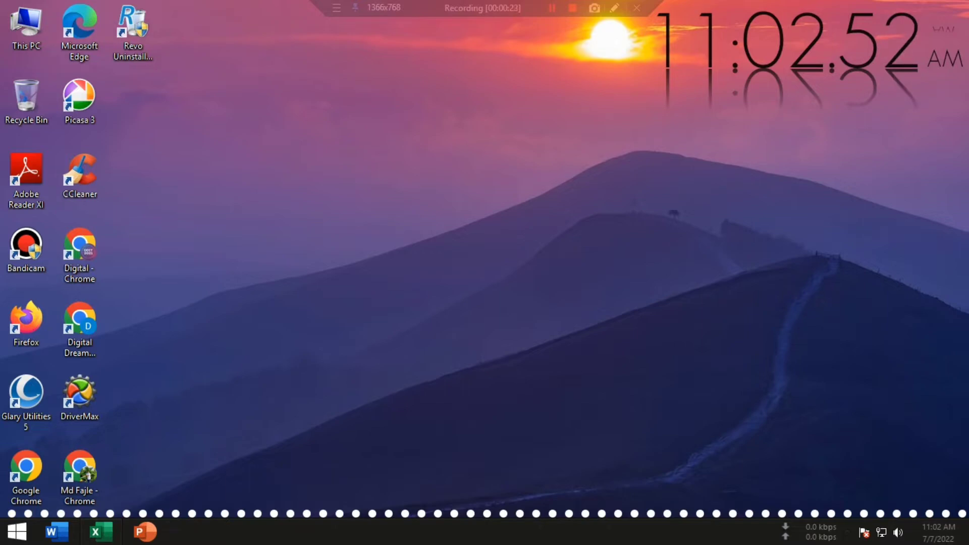
pyautogui.rightClick(180, 202)
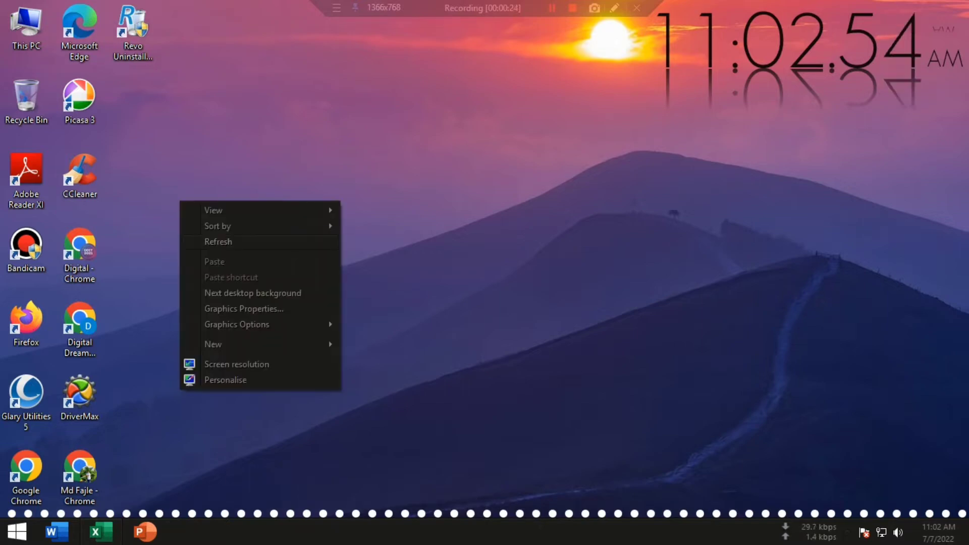
pyautogui.click(218, 243)
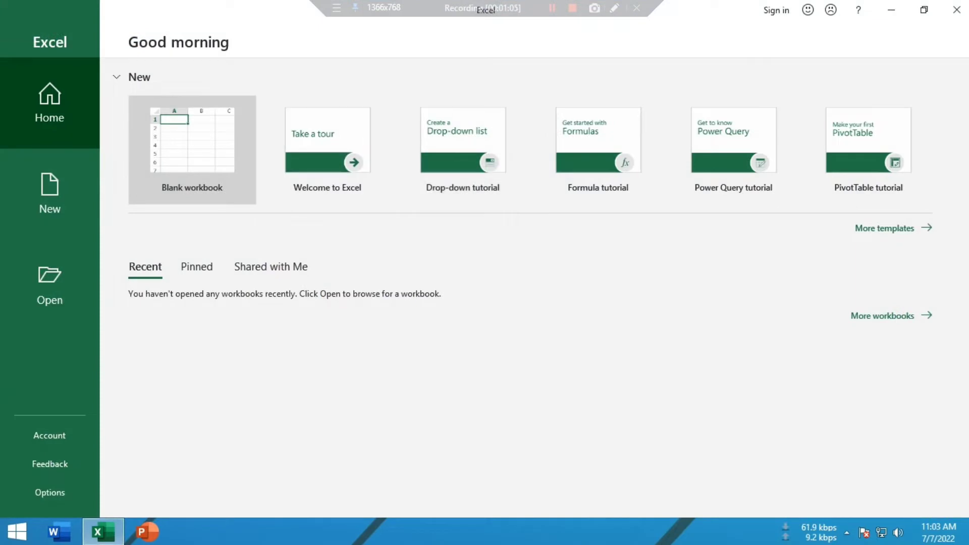
# Create a blank workbook and enter the numbers 1 to 10 down cells F7 to F16
pyautogui.click(192, 150)
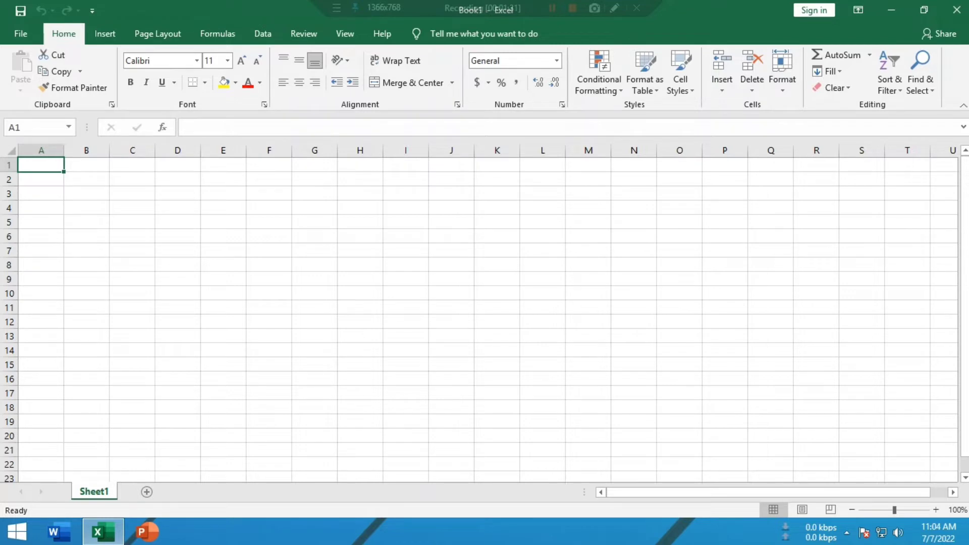
pyautogui.click(269, 251)
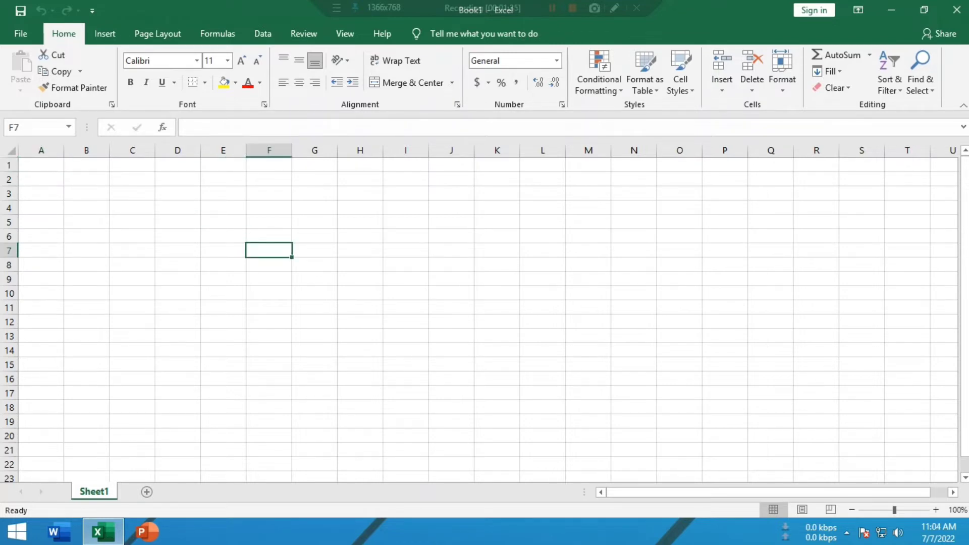
pyautogui.write('1')
pyautogui.press('Return')
pyautogui.write('2')
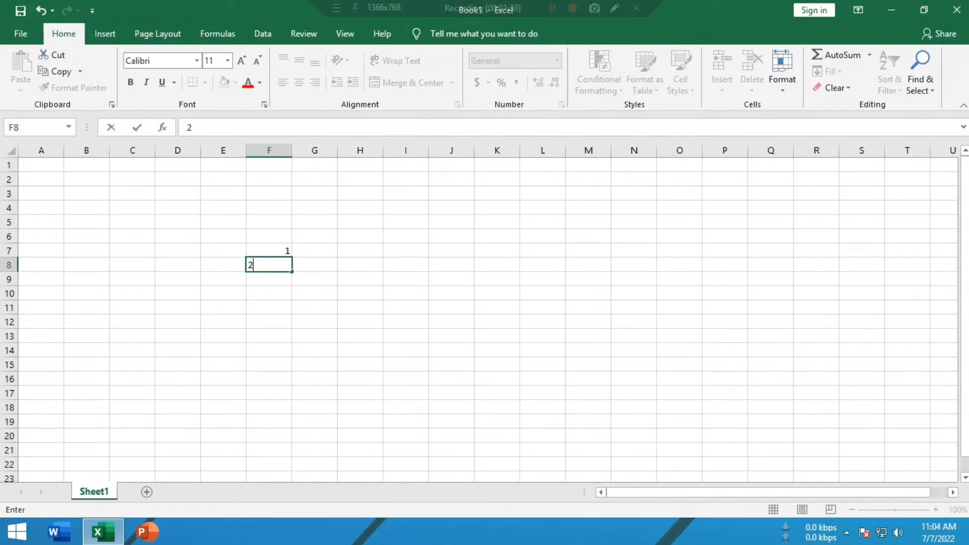
pyautogui.press('Return')
pyautogui.write('3')
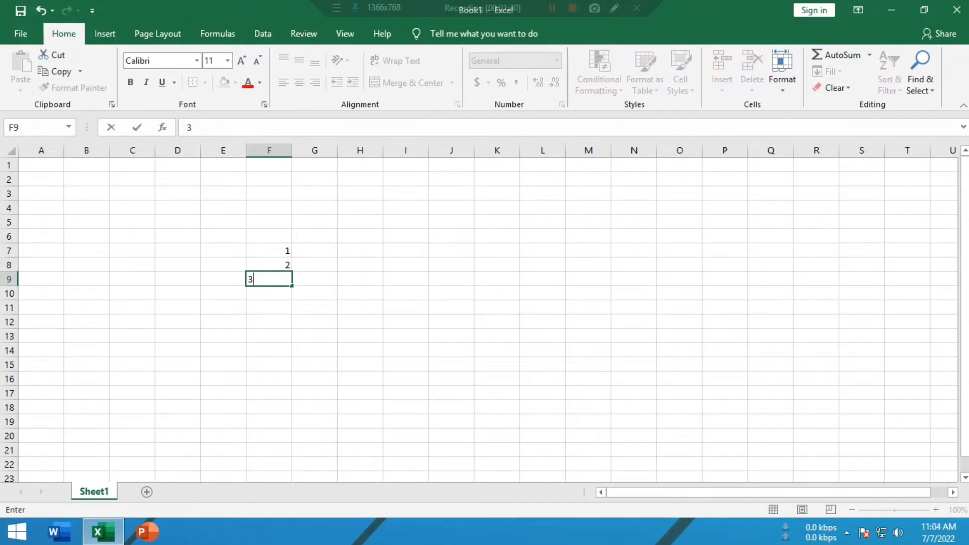
pyautogui.press('Return')
pyautogui.write('4')
pyautogui.press('Return')
pyautogui.write('5')
pyautogui.press('Return')
pyautogui.write('6')
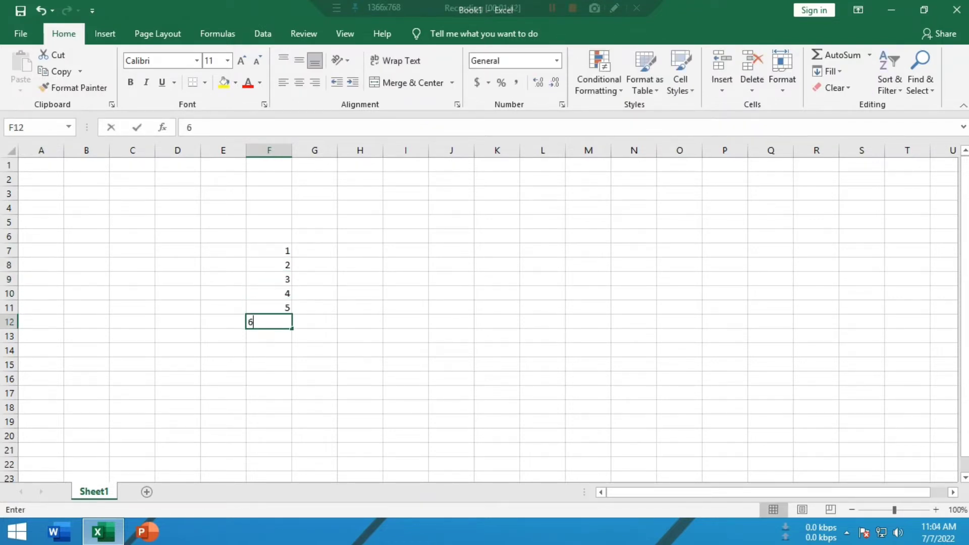
pyautogui.press('Return')
pyautogui.write('7')
pyautogui.press('Return')
pyautogui.write('8')
pyautogui.press('Return')
pyautogui.write('9')
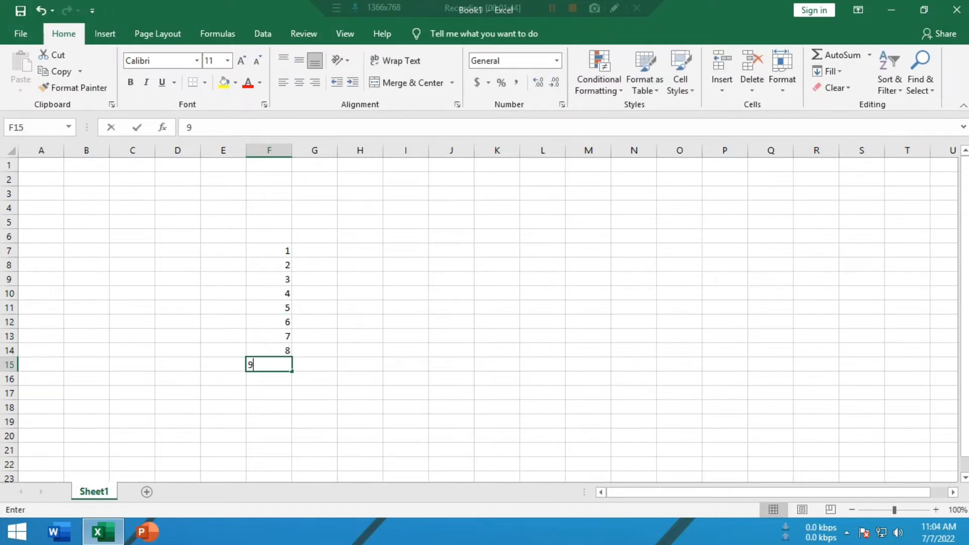
pyautogui.press('Return')
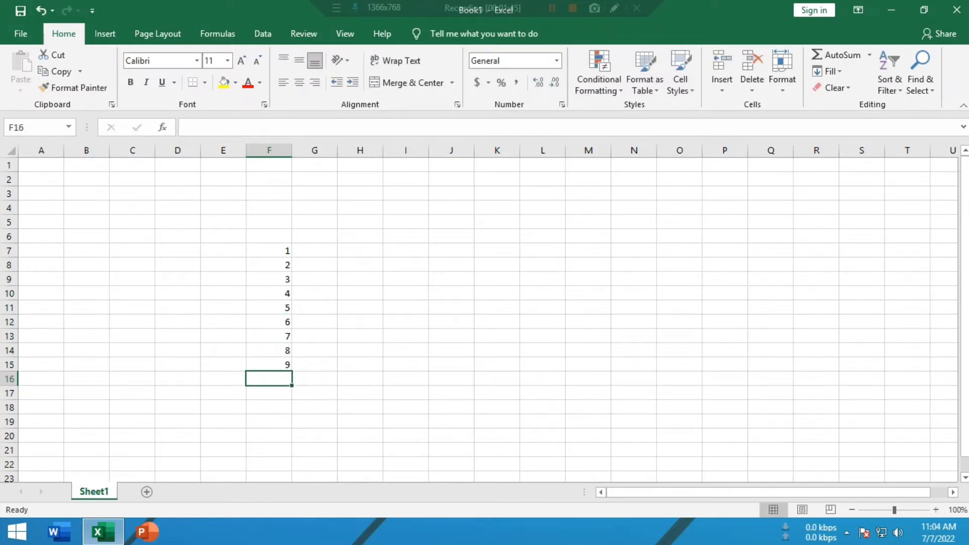
pyautogui.write('10')
pyautogui.click(406, 322)
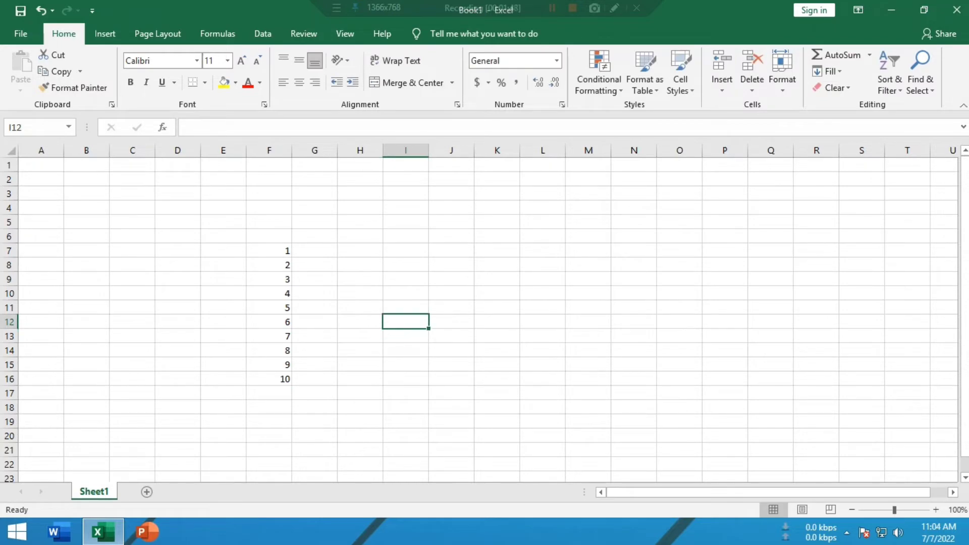
pyautogui.press('Up')
pyautogui.press('Up')
pyautogui.press('Up')
pyautogui.press('Up')
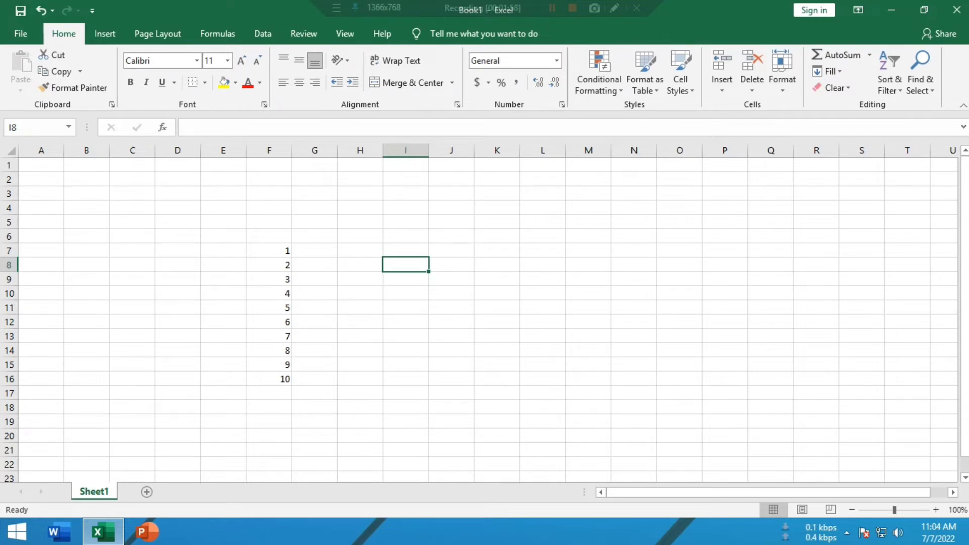
# Apply List data validation to cell H7, using the number range F7:F16 as its source
pyautogui.click(360, 251)
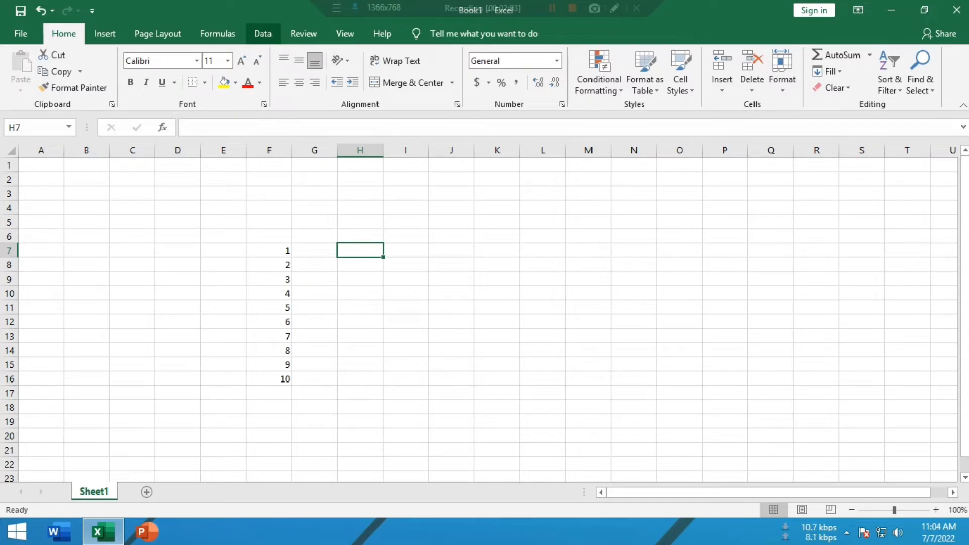
pyautogui.click(262, 33)
pyautogui.click(185, 251)
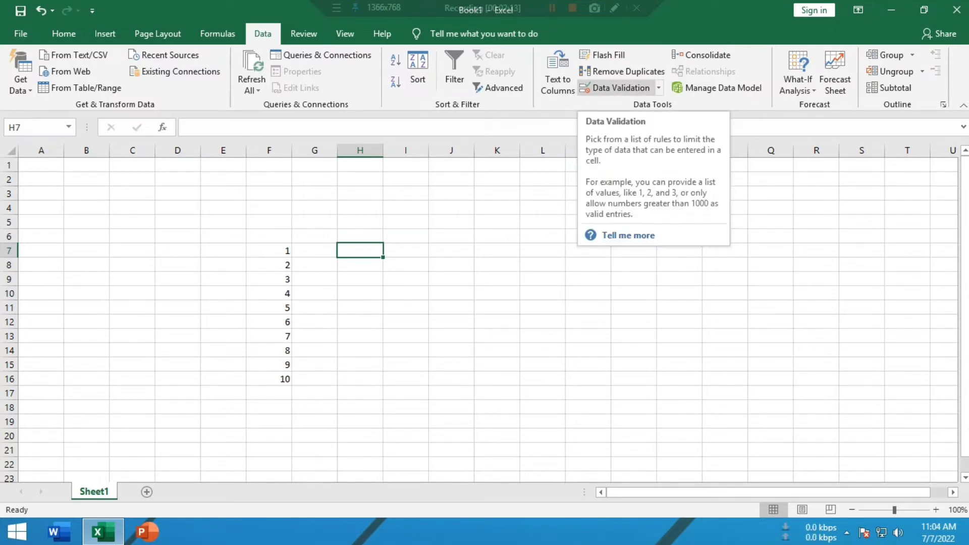
pyautogui.click(615, 88)
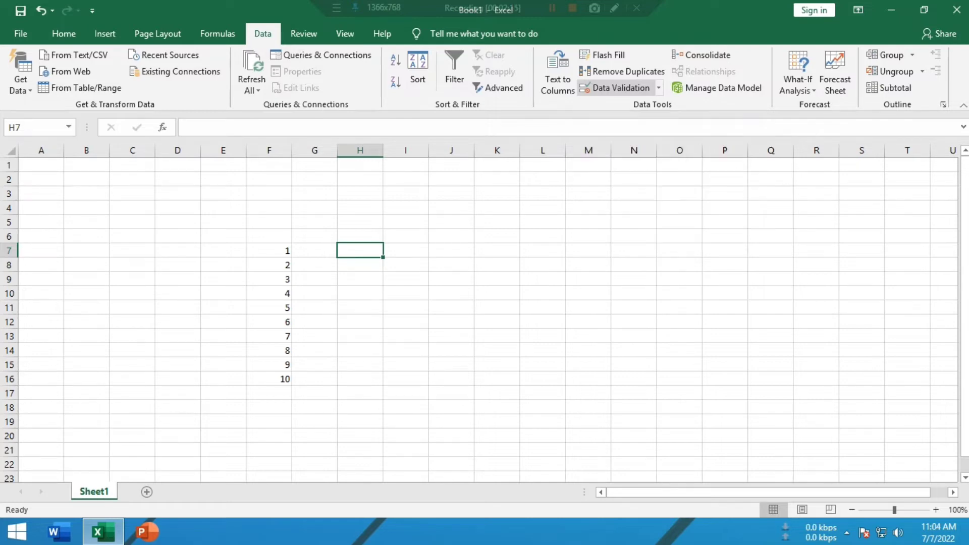
pyautogui.moveTo(486, 145); pyautogui.dragTo(641, 155)
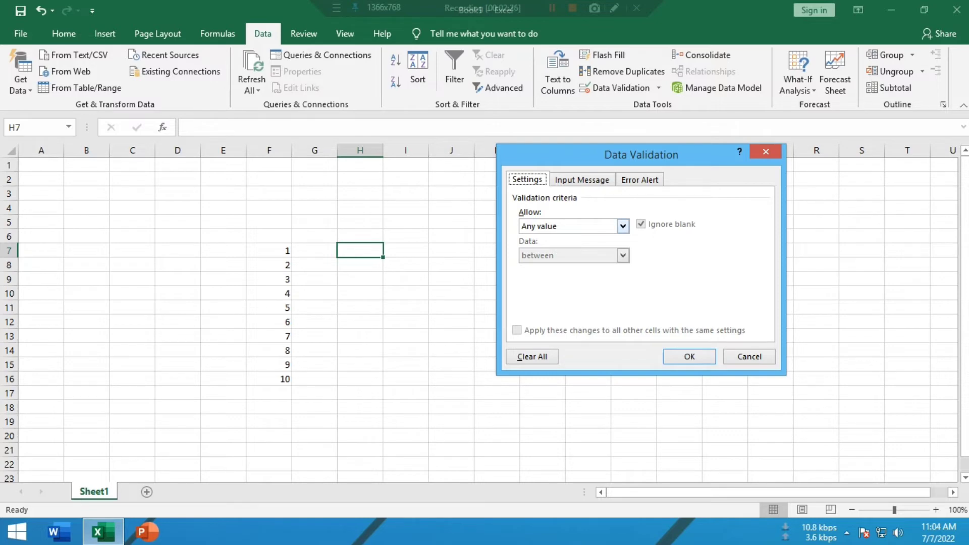
pyautogui.click(623, 226)
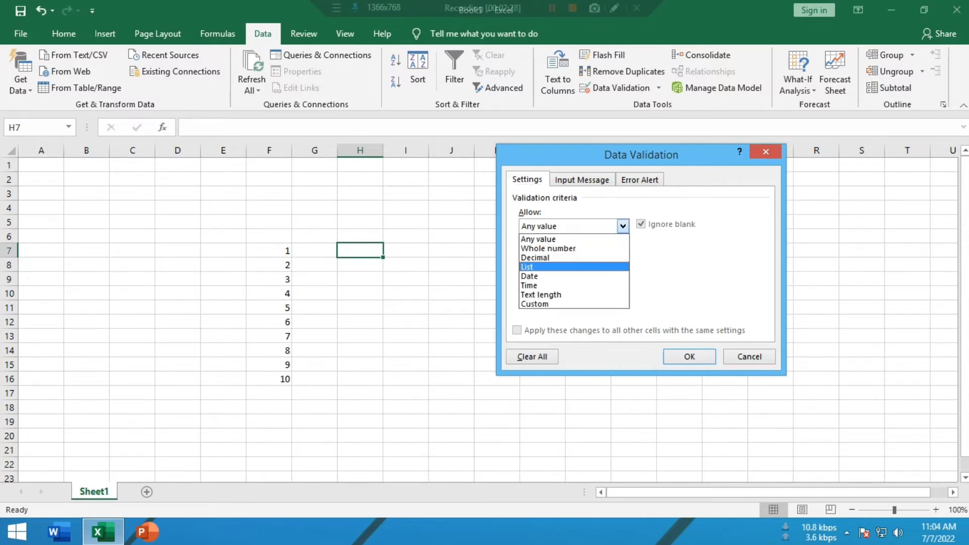
pyautogui.click(565, 267)
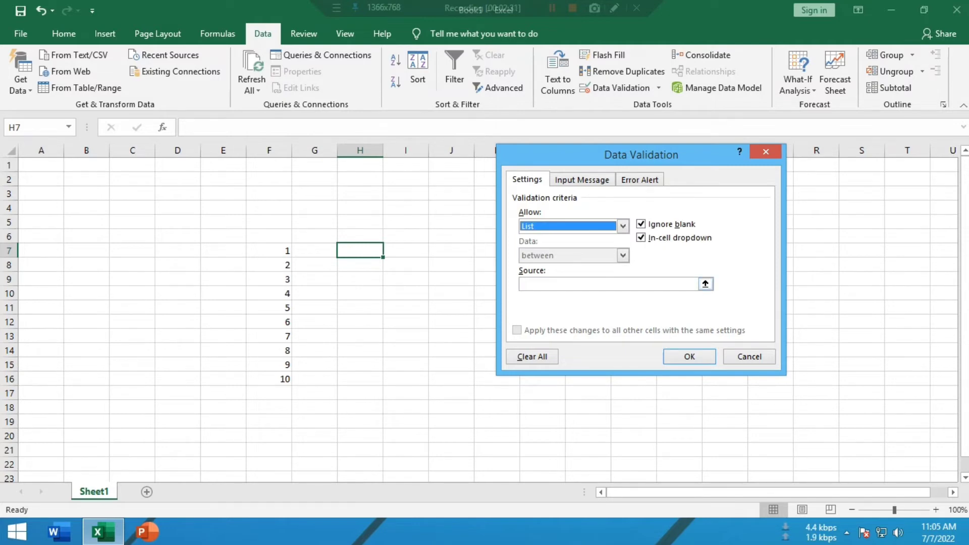
pyautogui.click(607, 284)
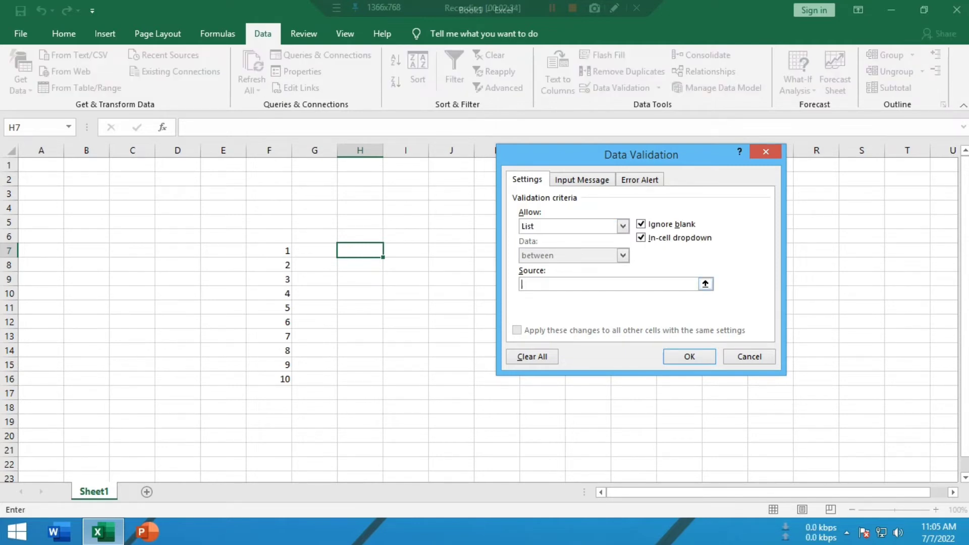
pyautogui.moveTo(275, 251); pyautogui.dragTo(281, 379)
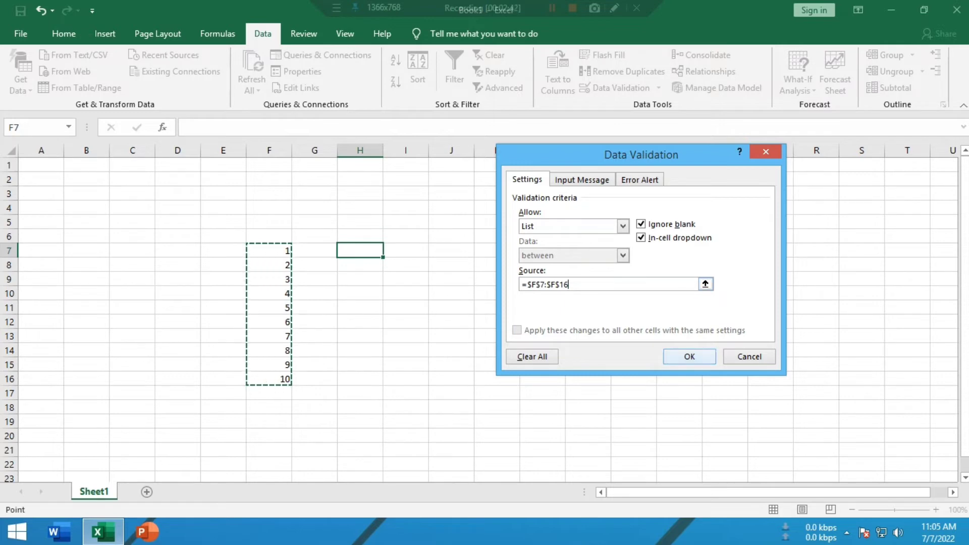
pyautogui.click(690, 356)
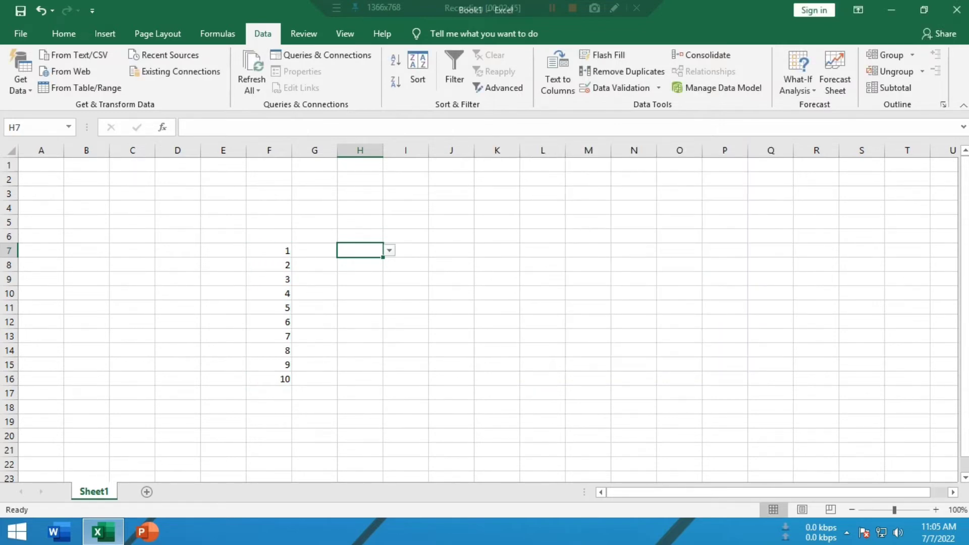
# Test the drop-down list in cell H7 by choosing the value 2
pyautogui.click(360, 307)
pyautogui.click(360, 251)
pyautogui.click(389, 250)
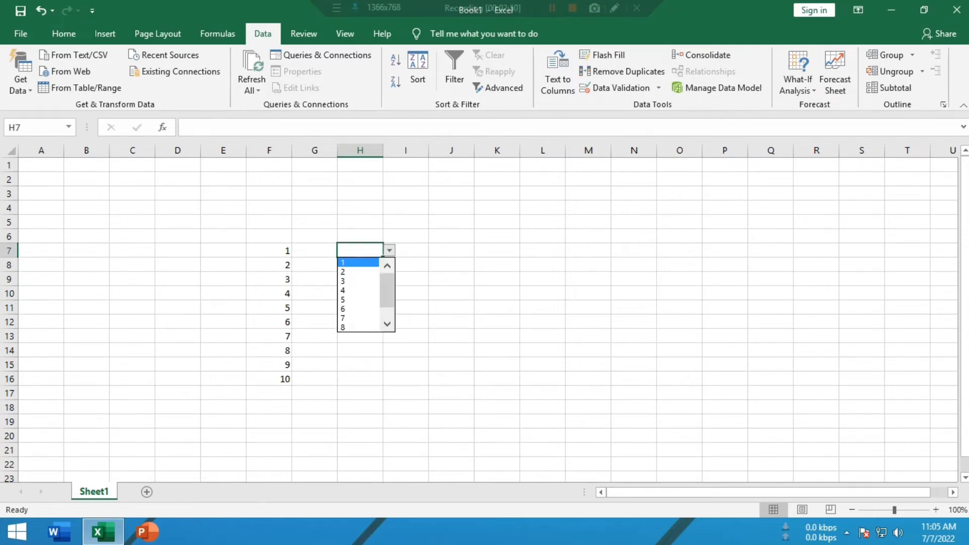
pyautogui.press('Down')
pyautogui.press('Return')
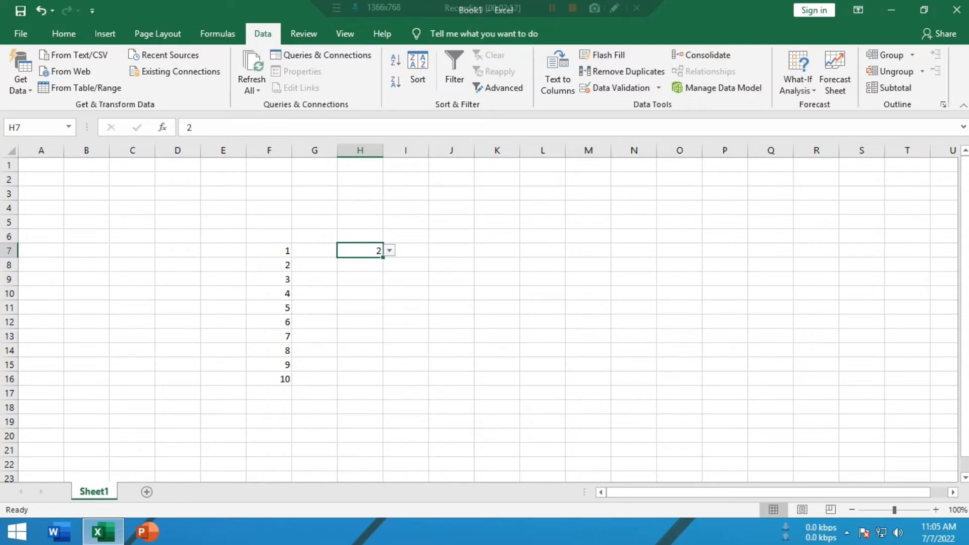
# Change the drop-down choice in cell H7 to 6 and then to 8
pyautogui.hotkey('alt', 'Down')
pyautogui.press('Down')
pyautogui.press('Down')
pyautogui.press('Down')
pyautogui.press('Down')
pyautogui.press('Return')
pyautogui.hotkey('alt', 'Down')
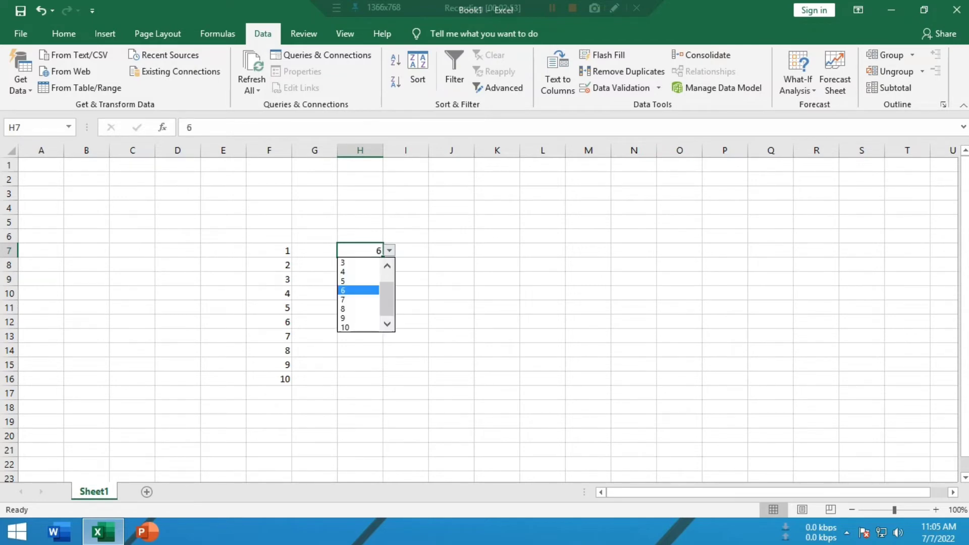
pyautogui.press('Down')
pyautogui.press('Down')
pyautogui.press('Return')
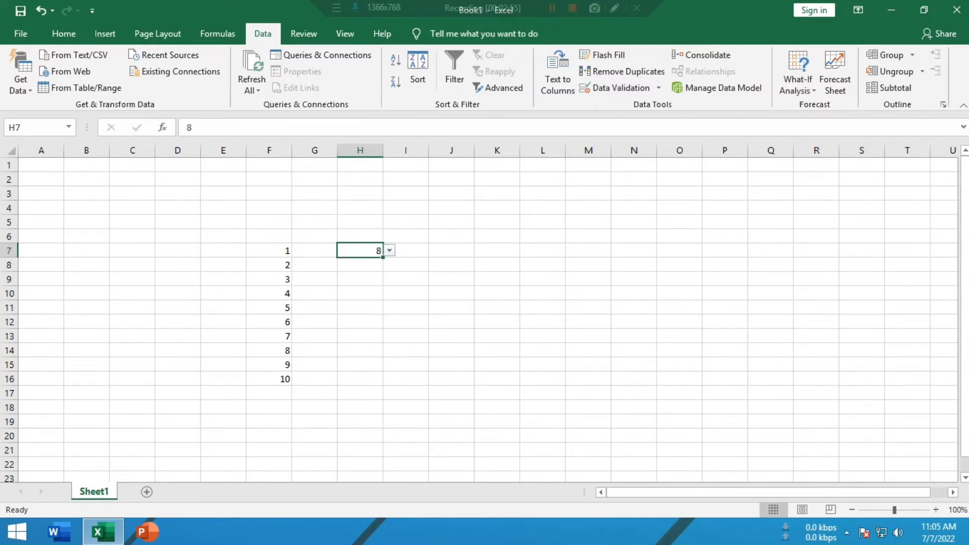
# Set cell H7 to 9 by choosing it from the cell's drop-down list
pyautogui.hotkey('alt', 'Down')
pyautogui.press('Up')
pyautogui.press('Down')
pyautogui.press('Return')
pyautogui.hotkey('alt', 'Down')
pyautogui.press('Down')
pyautogui.press('Return')
# Enter a column of six sample first names in cells K7 through K12, one name per cell
pyautogui.click(497, 250)
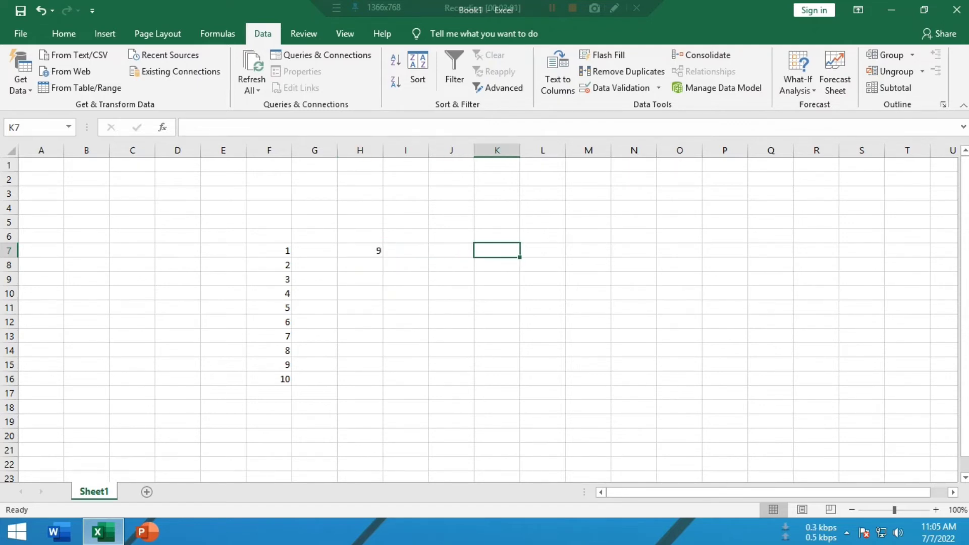
pyautogui.write('Rahim')
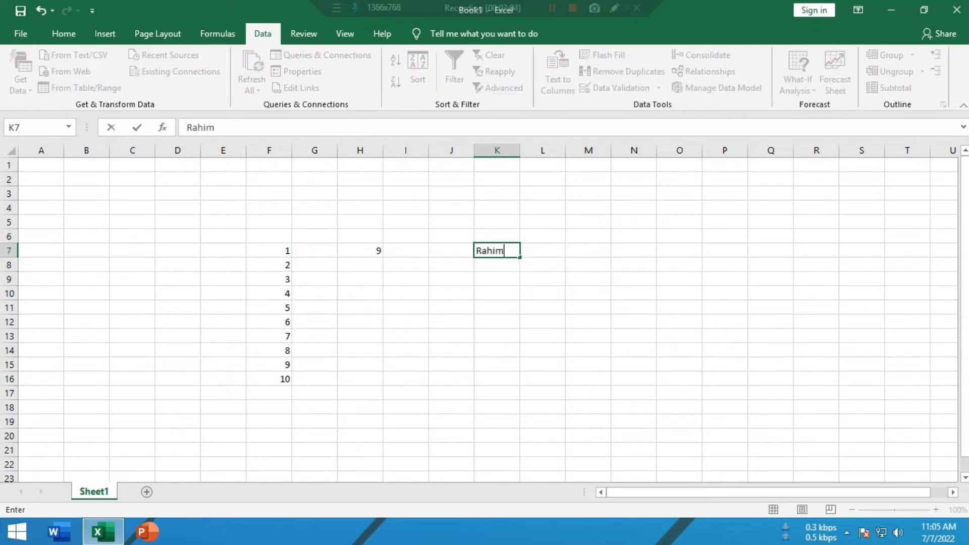
pyautogui.press('Return')
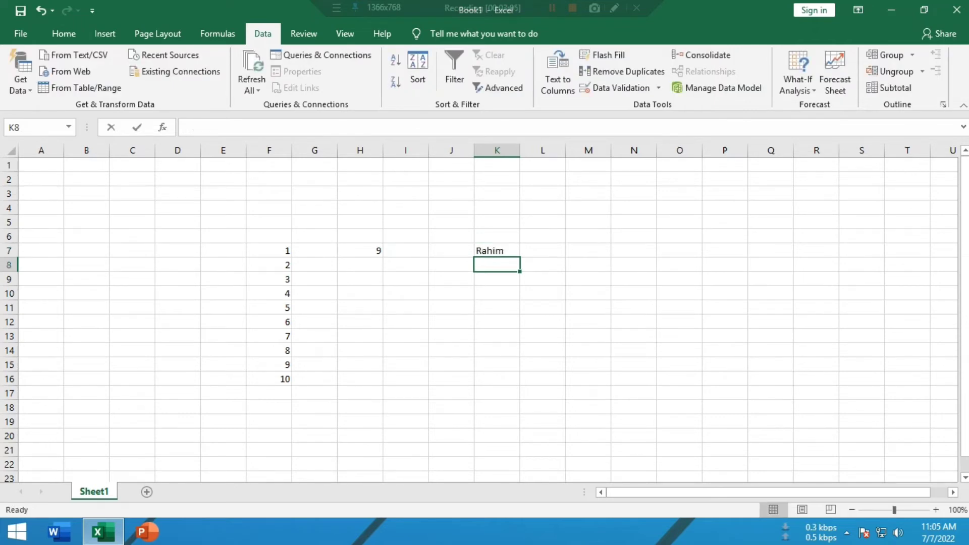
pyautogui.write('Rafiq')
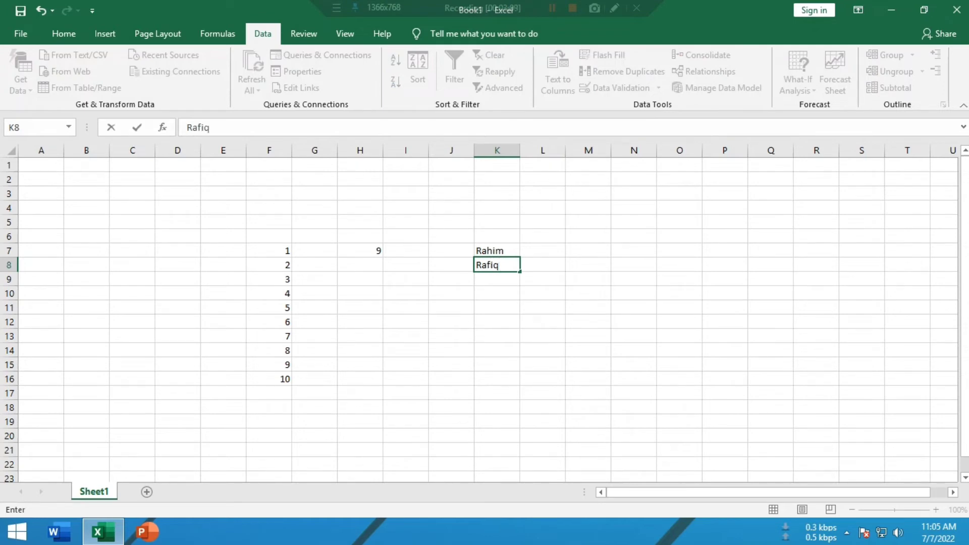
pyautogui.press('Return')
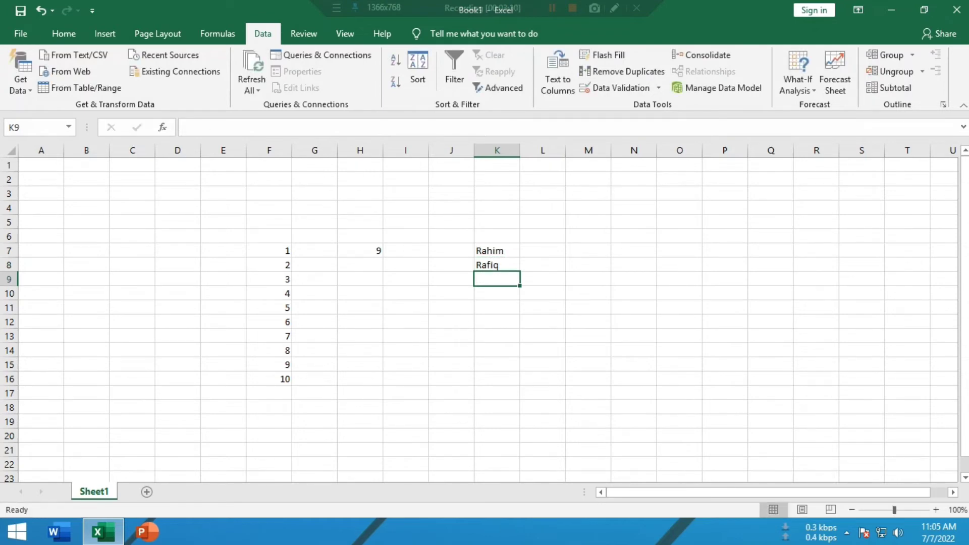
pyautogui.write('Rajon\\')
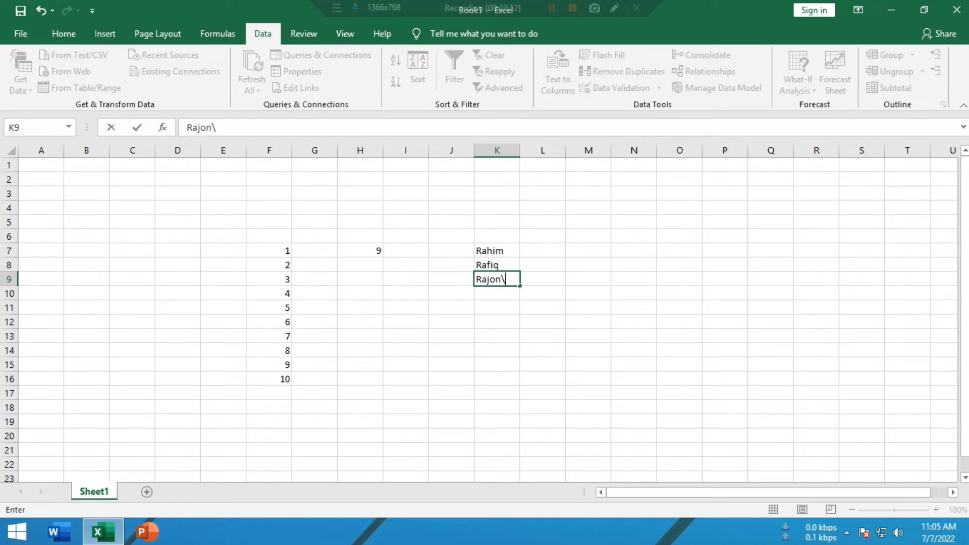
pyautogui.press('Return')
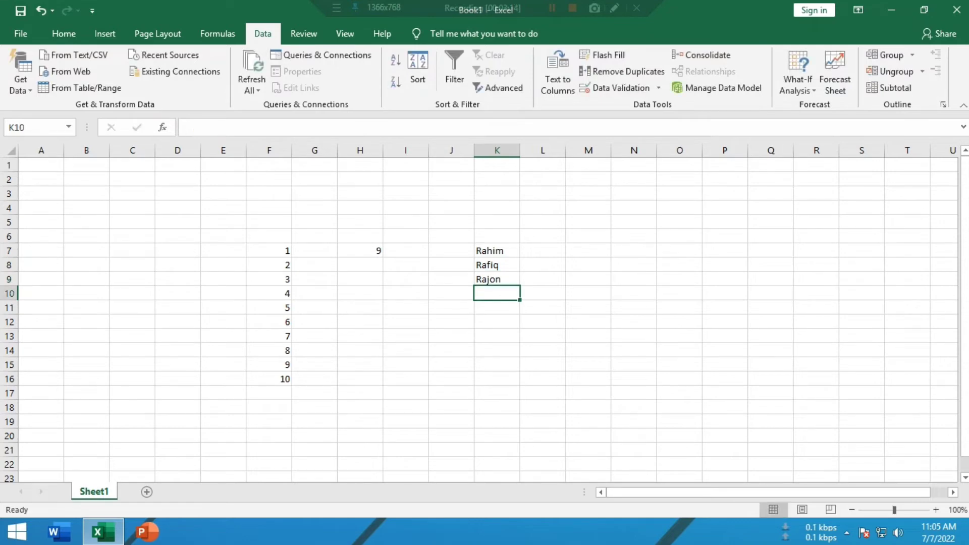
pyautogui.write('Rajib')
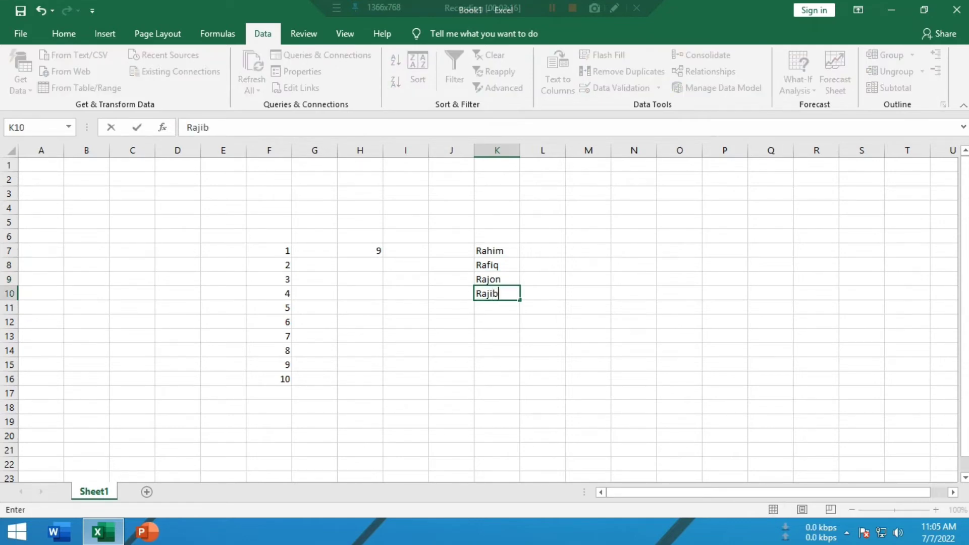
pyautogui.press('Return')
pyautogui.write('Ramim')
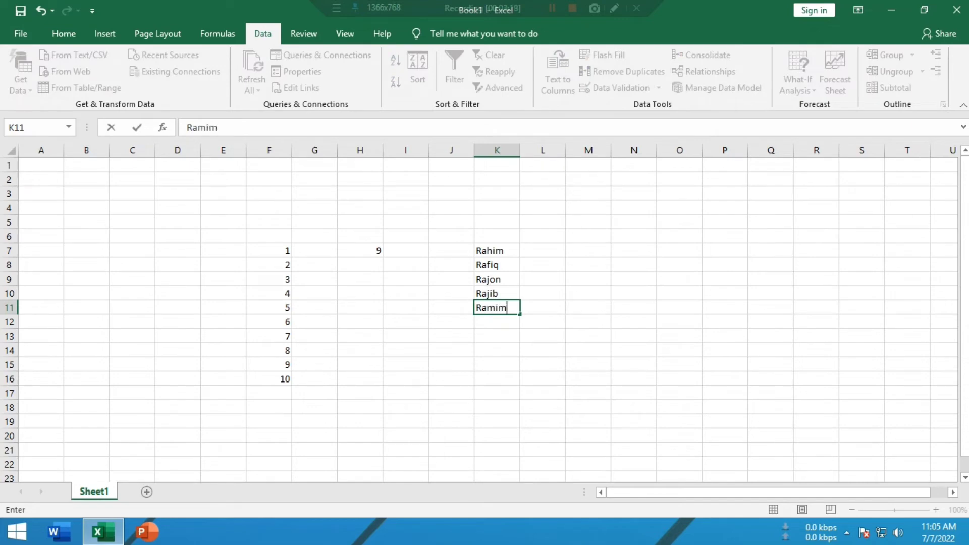
pyautogui.press('Return')
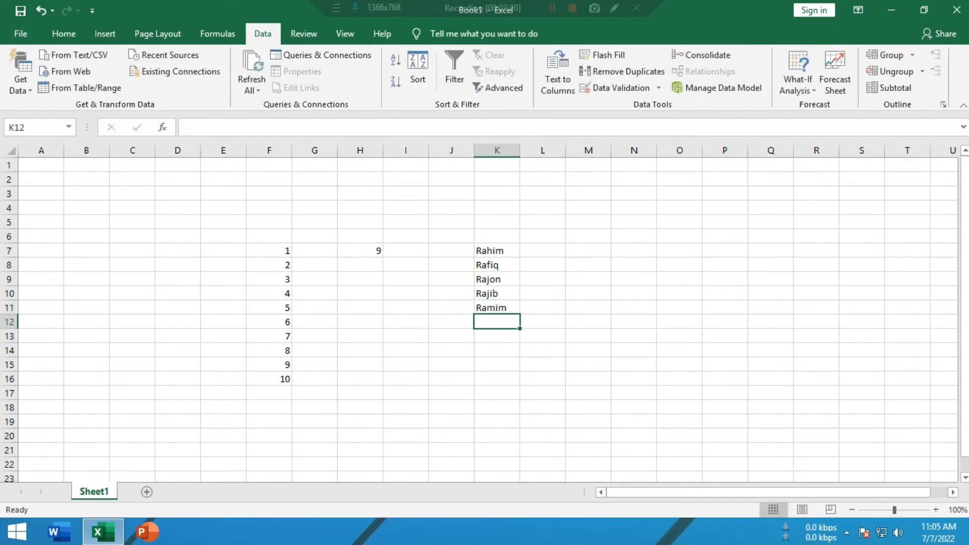
pyautogui.write('Ra')
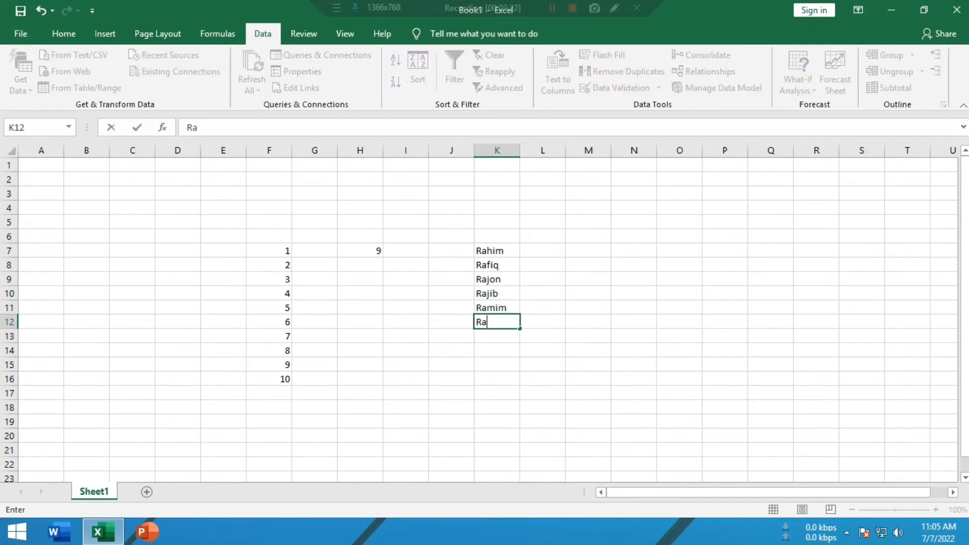
pyautogui.write('bby')
pyautogui.press('Return')
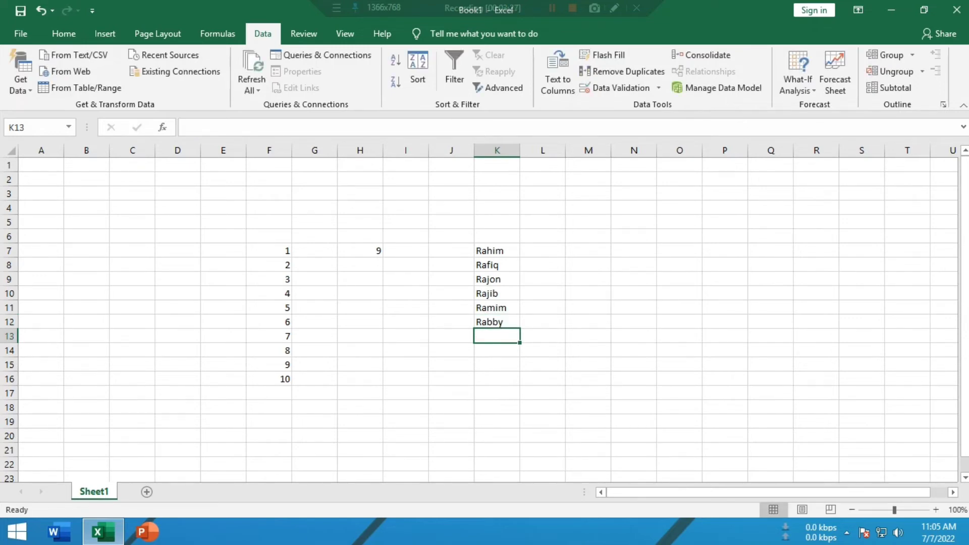
# Fill cells L7 through L12 beside the names with the numbers 20, 21, 22, 23, 24 and 25
pyautogui.click(542, 250)
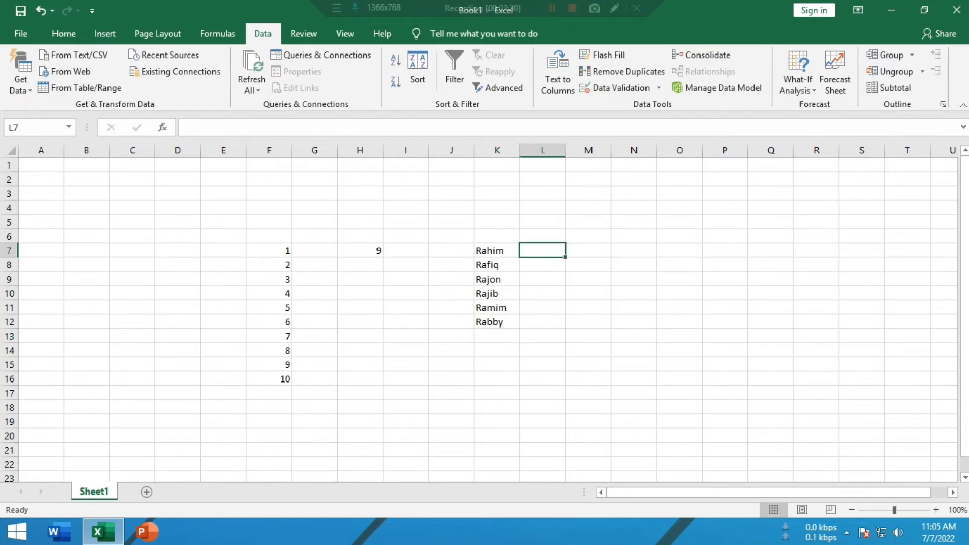
pyautogui.write('20')
pyautogui.press('Return')
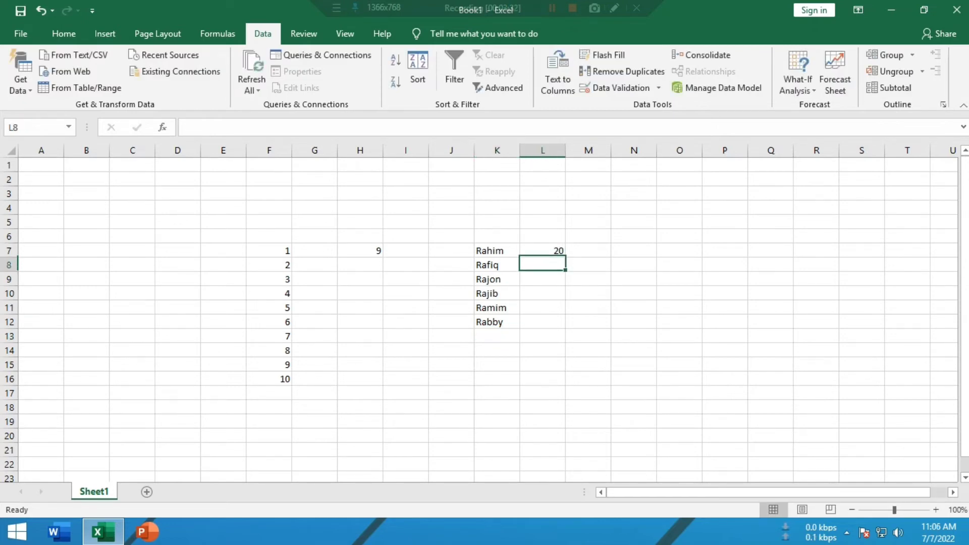
pyautogui.write('21')
pyautogui.press('Return')
pyautogui.write('22')
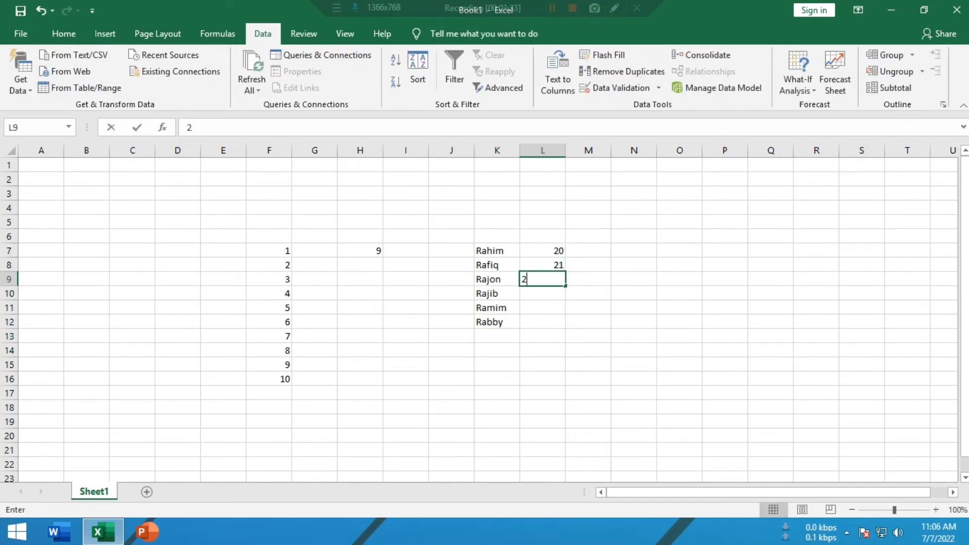
pyautogui.press('Return')
pyautogui.write('23')
pyautogui.press('Return')
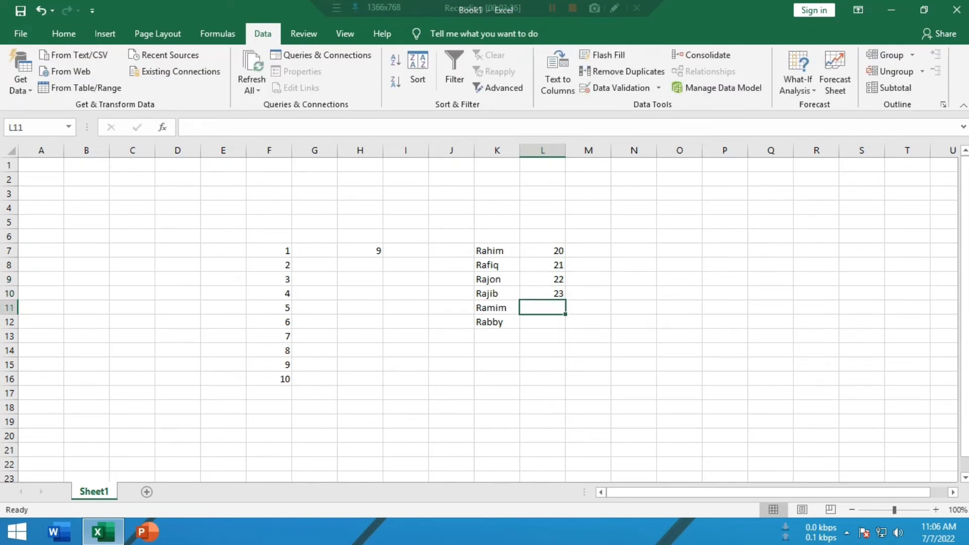
pyautogui.write('24')
pyautogui.press('Return')
pyautogui.write('25')
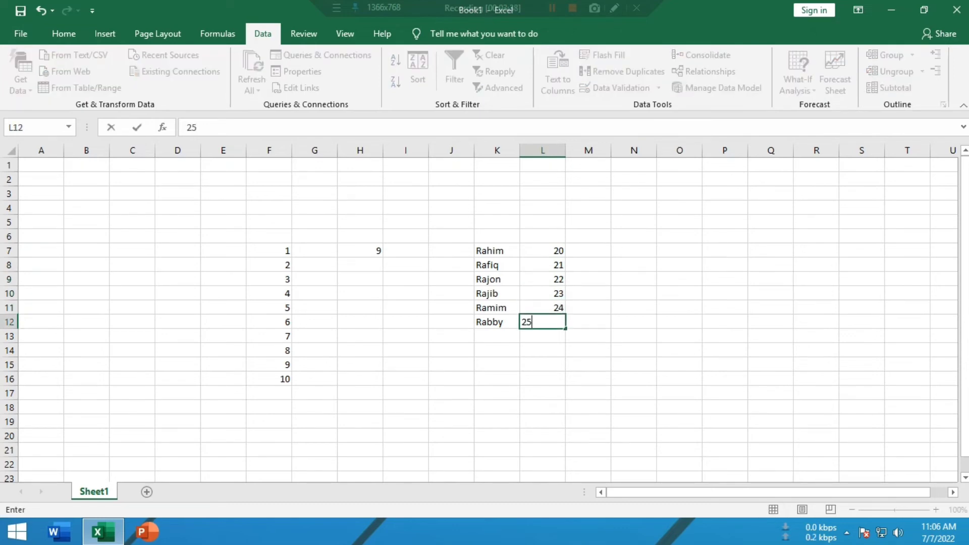
pyautogui.press('Return')
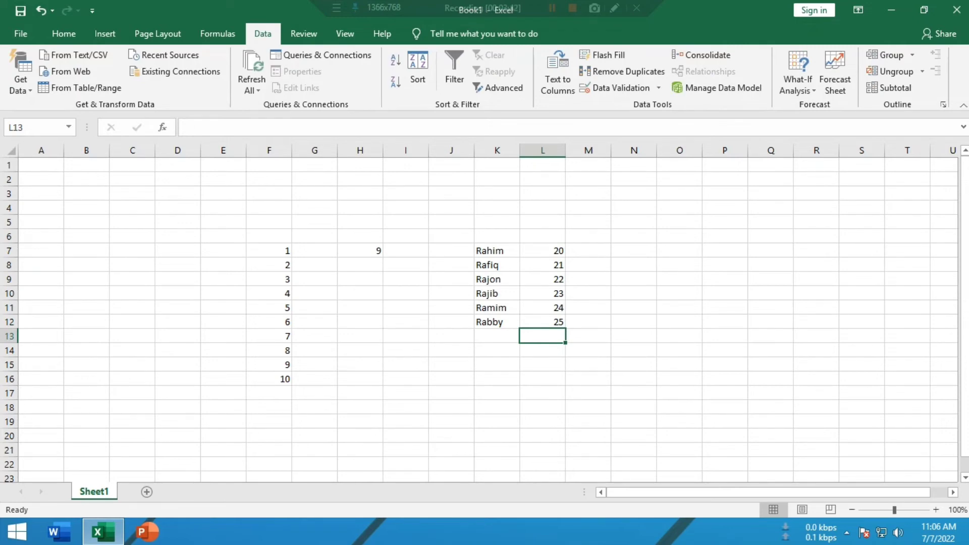
# Apply List data validation to cell O7 with the name range K7:K12 as its source, and check its drop-down choices
pyautogui.click(633, 279)
pyautogui.click(679, 250)
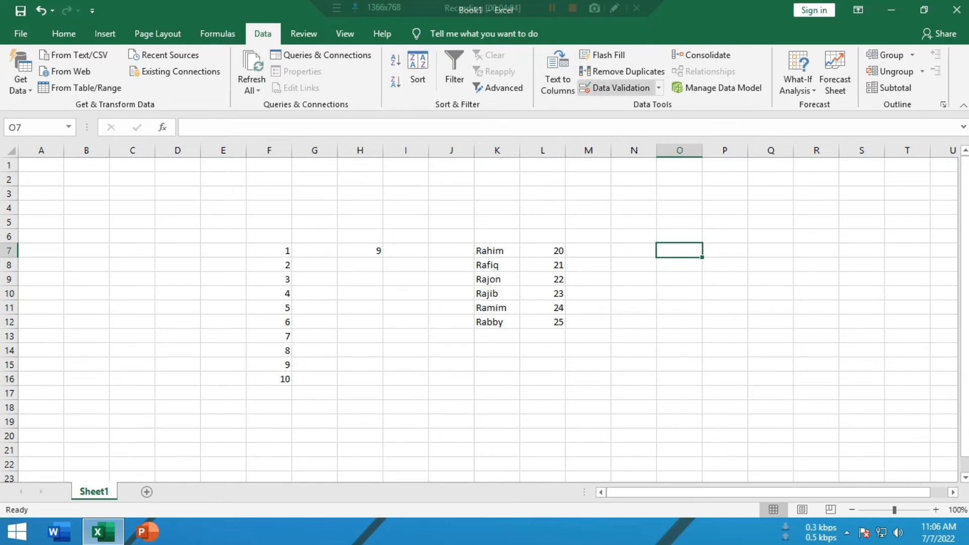
pyautogui.click(616, 87)
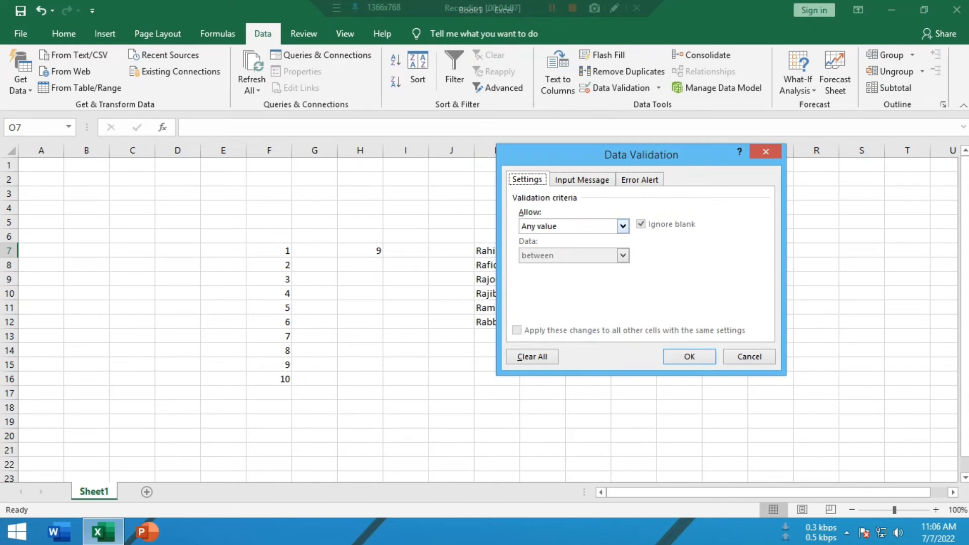
pyautogui.click(623, 226)
pyautogui.click(574, 267)
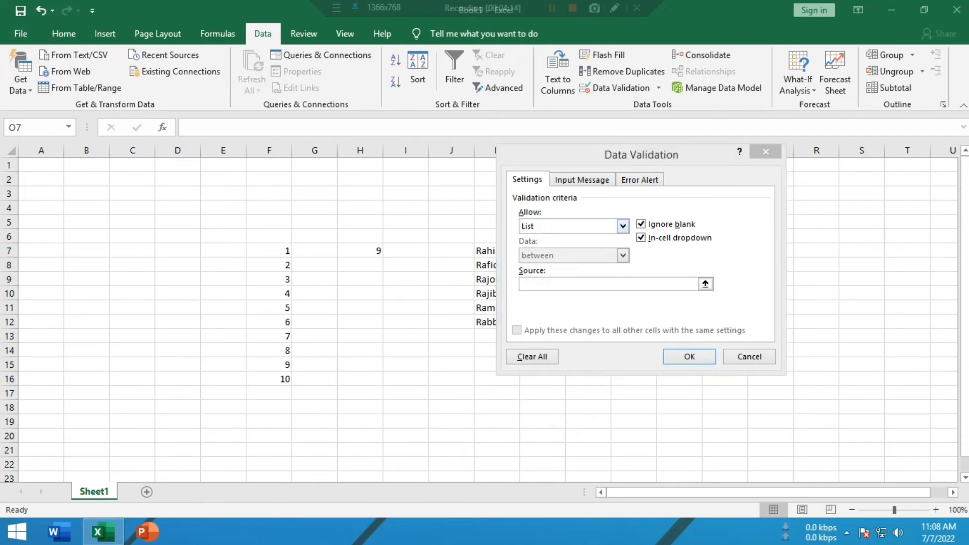
pyautogui.click(608, 284)
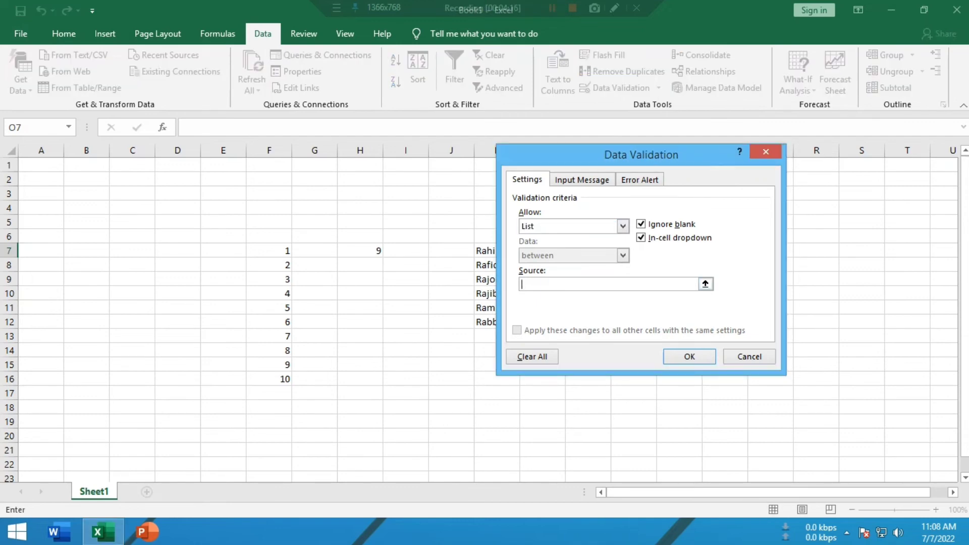
pyautogui.moveTo(641, 155); pyautogui.dragTo(803, 126)
pyautogui.moveTo(489, 250); pyautogui.dragTo(489, 321)
pyautogui.press('Return')
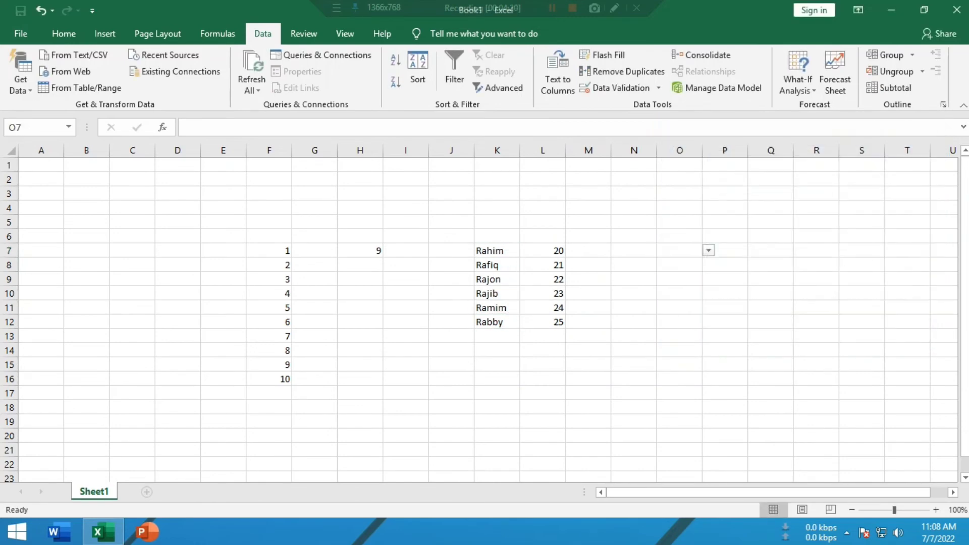
pyautogui.click(708, 251)
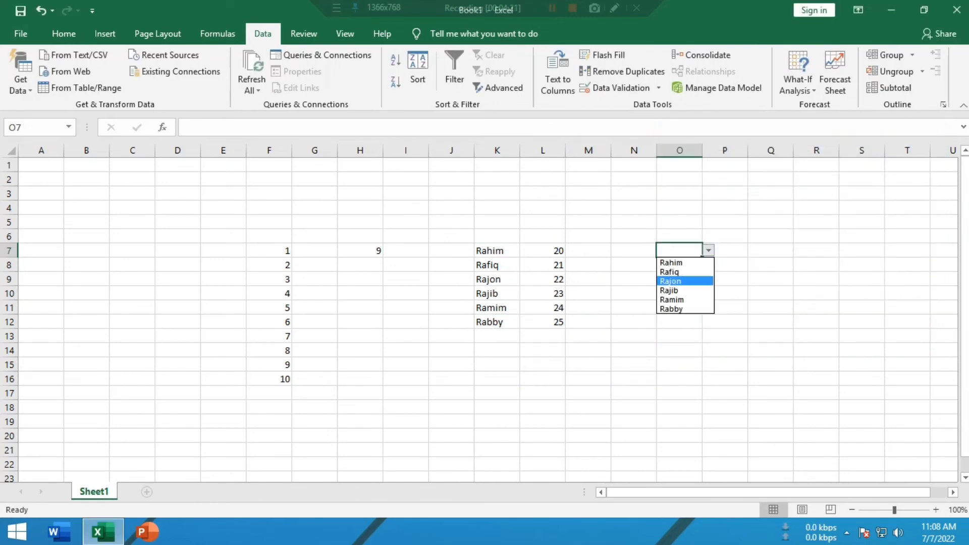
pyautogui.click(685, 272)
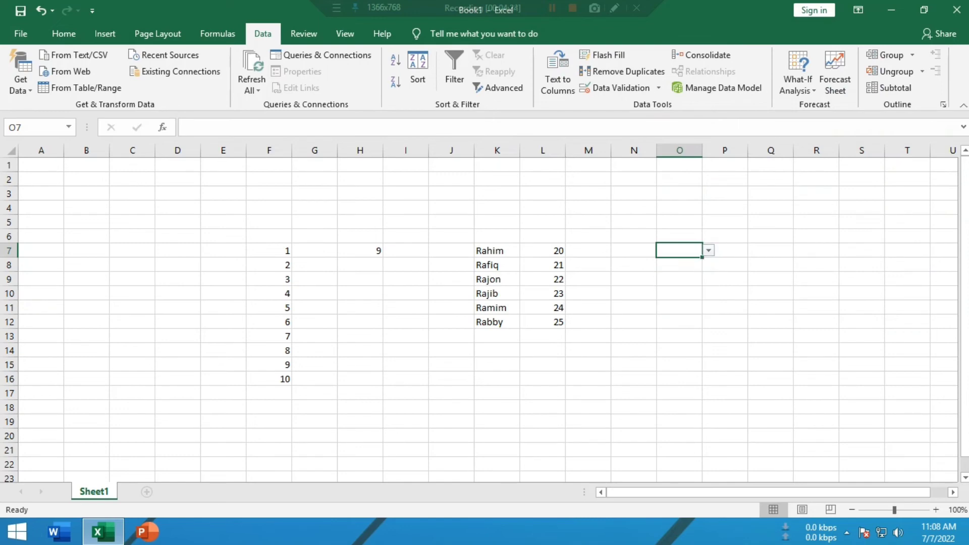
# Apply List data validation to cell P7, using the number range L7:L12 as its source
pyautogui.click(725, 251)
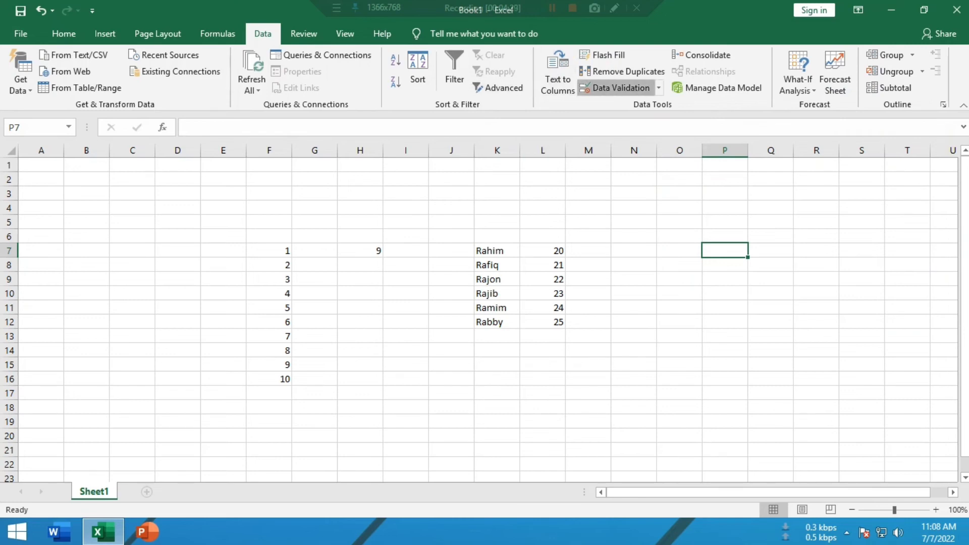
pyautogui.click(620, 88)
pyautogui.click(784, 198)
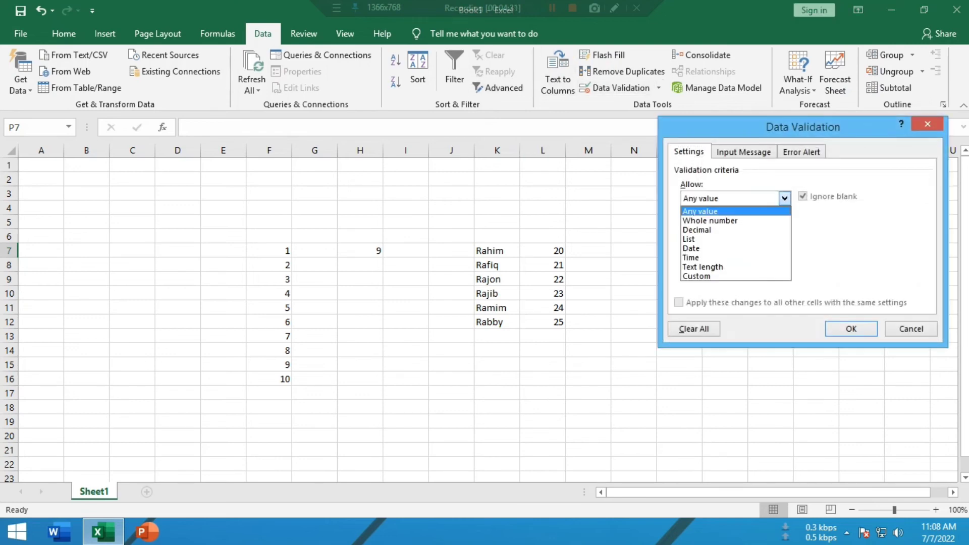
pyautogui.click(727, 239)
pyautogui.click(769, 257)
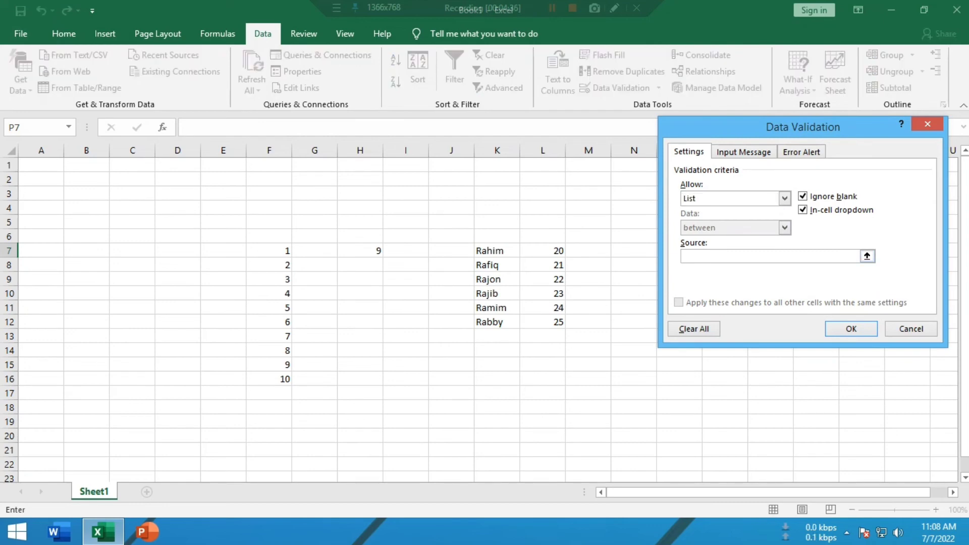
pyautogui.moveTo(542, 250); pyautogui.dragTo(543, 321)
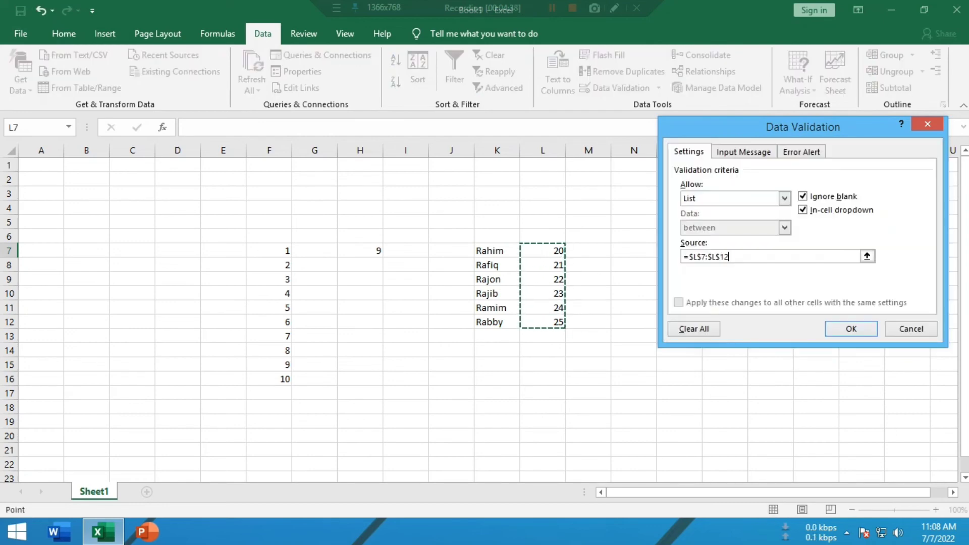
pyautogui.click(850, 328)
# Choose the first name from the drop-down list in cell O7 and 20 from the list in cell P7
pyautogui.click(679, 250)
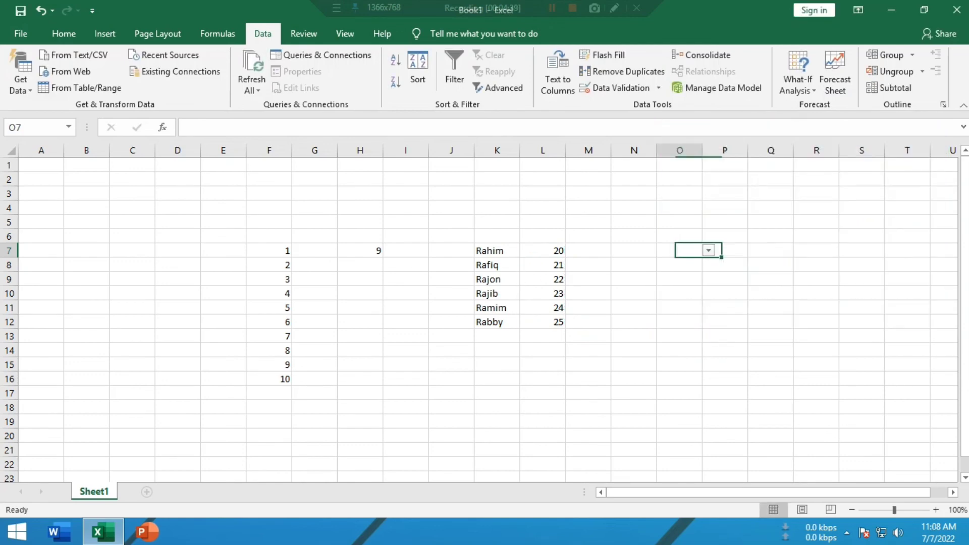
pyautogui.click(708, 250)
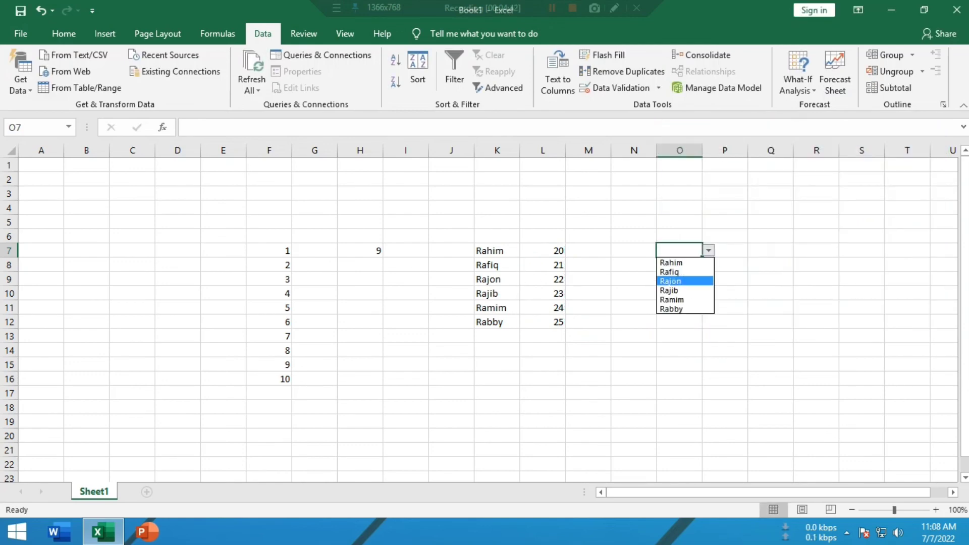
pyautogui.click(671, 262)
pyautogui.click(725, 250)
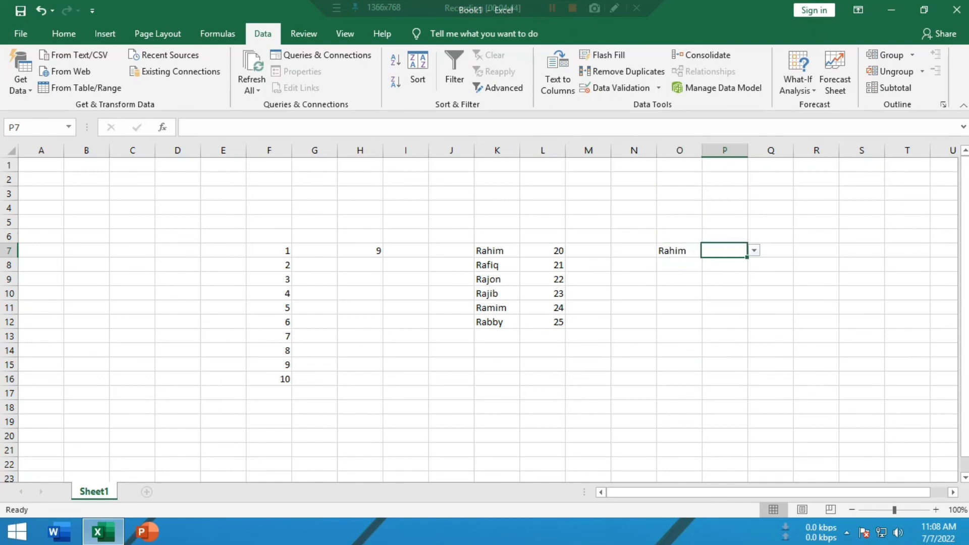
pyautogui.click(754, 250)
pyautogui.click(716, 264)
pyautogui.click(724, 321)
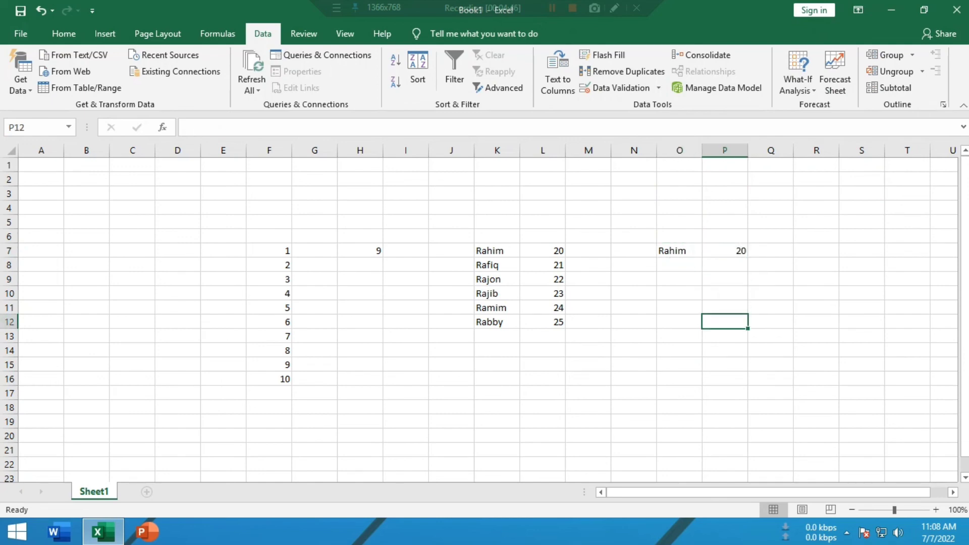